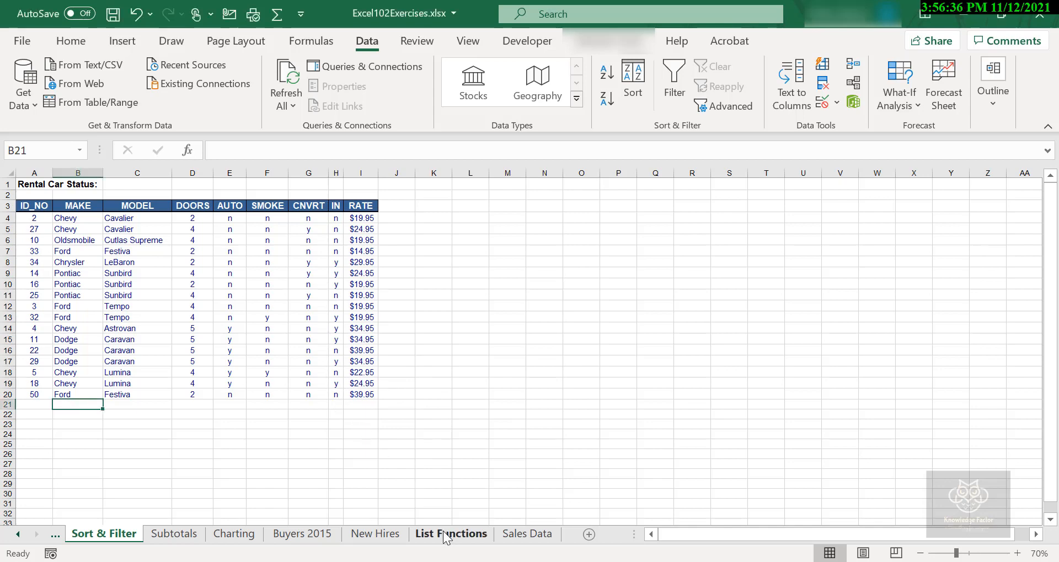
Open the List Functions sheet and inspect the SUM Total Sales formula in J5 and its Category criteria.
left_click(446, 534)
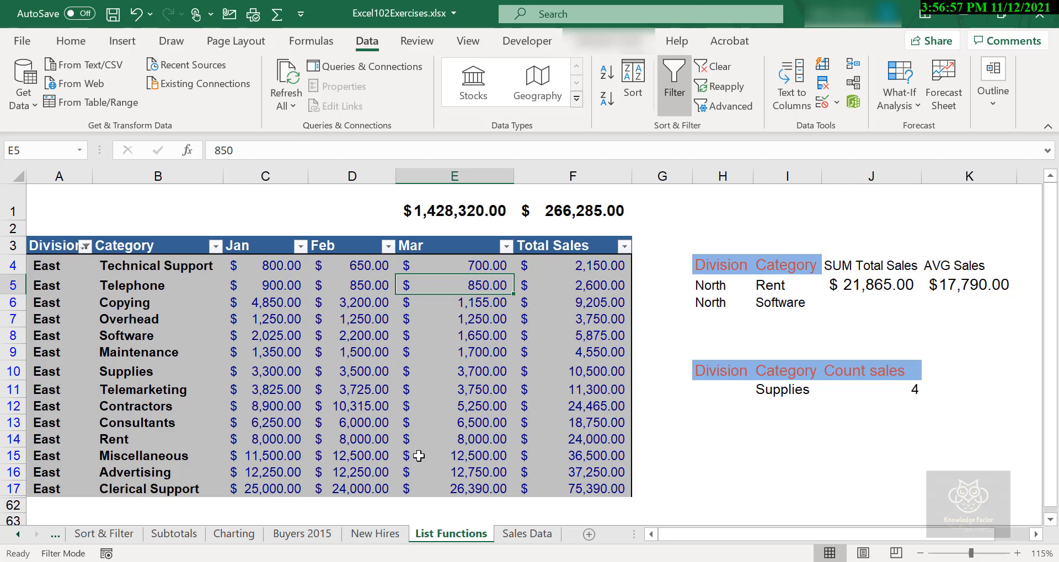
left_click(882, 286)
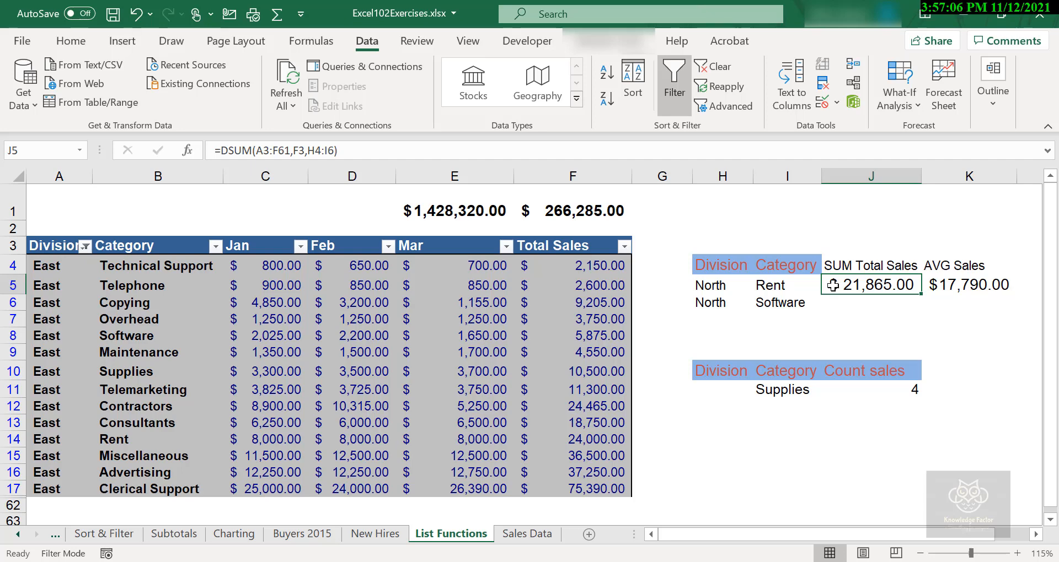
left_click_drag(783, 272, 785, 286)
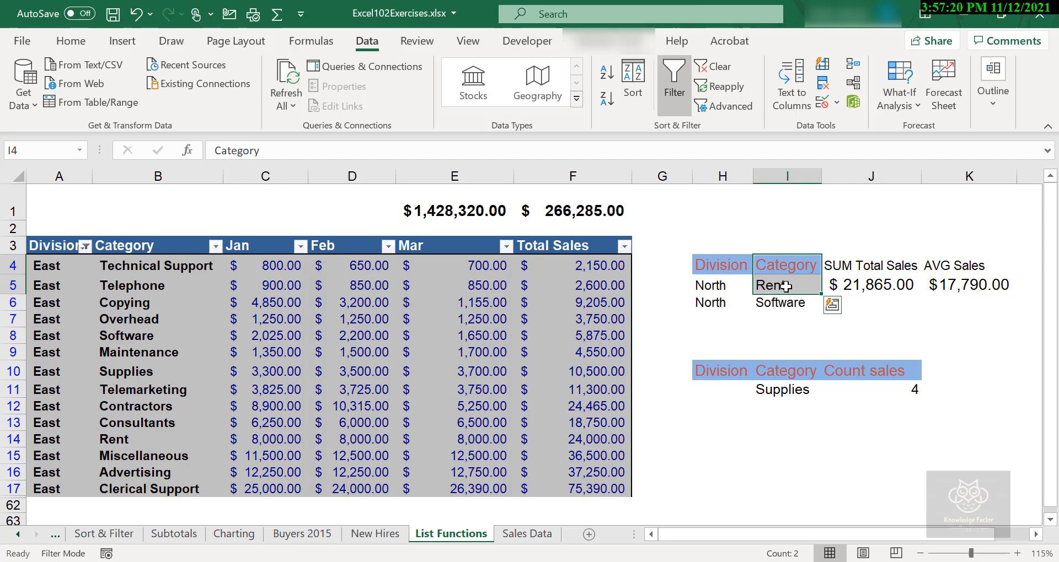
Set the first Category criterion in I5 to Supplies.
left_click(785, 286)
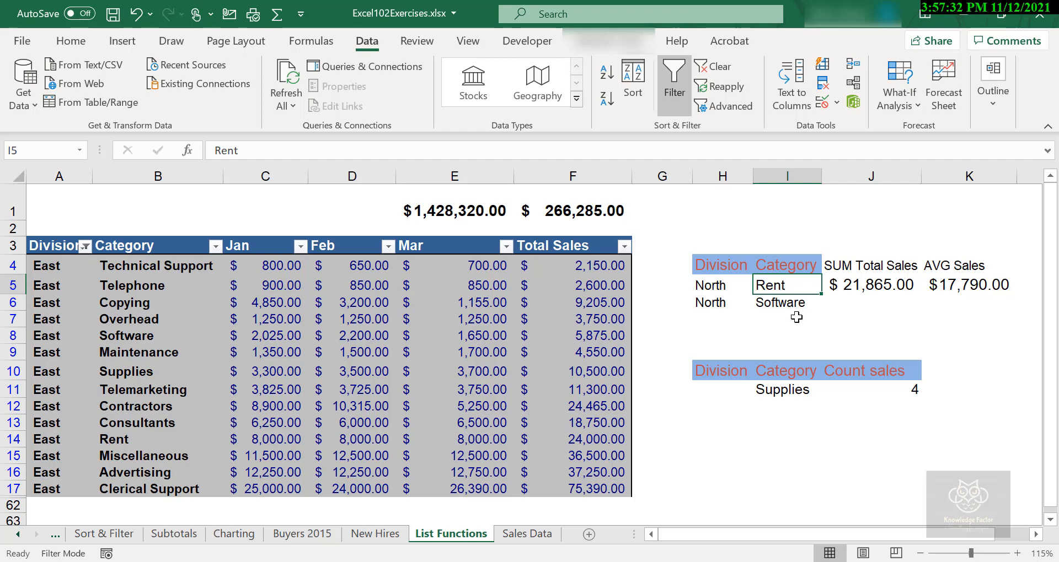
type("Sup")
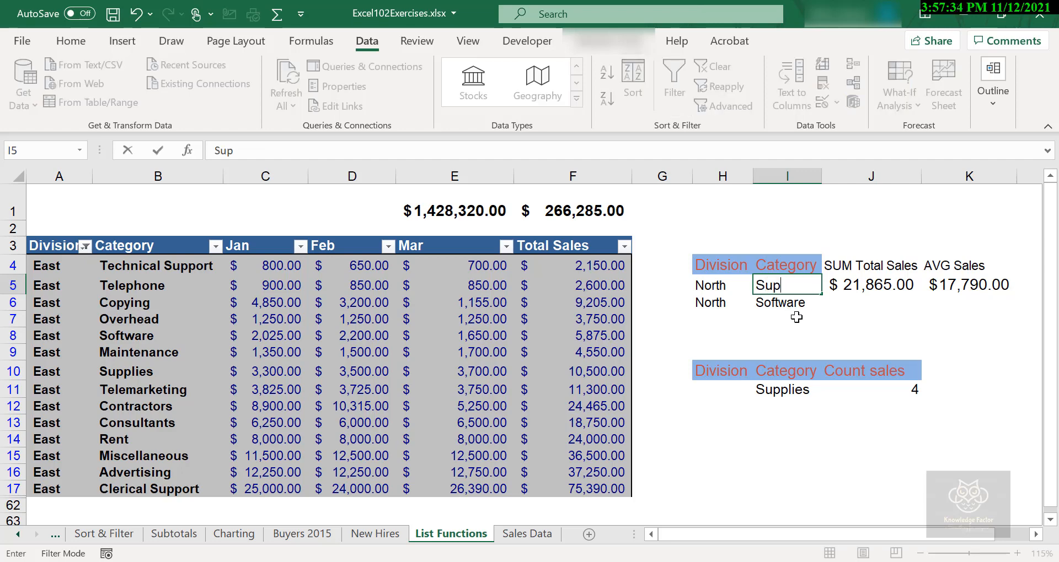
type("plies")
key("ctrl+Return")
key("Return")
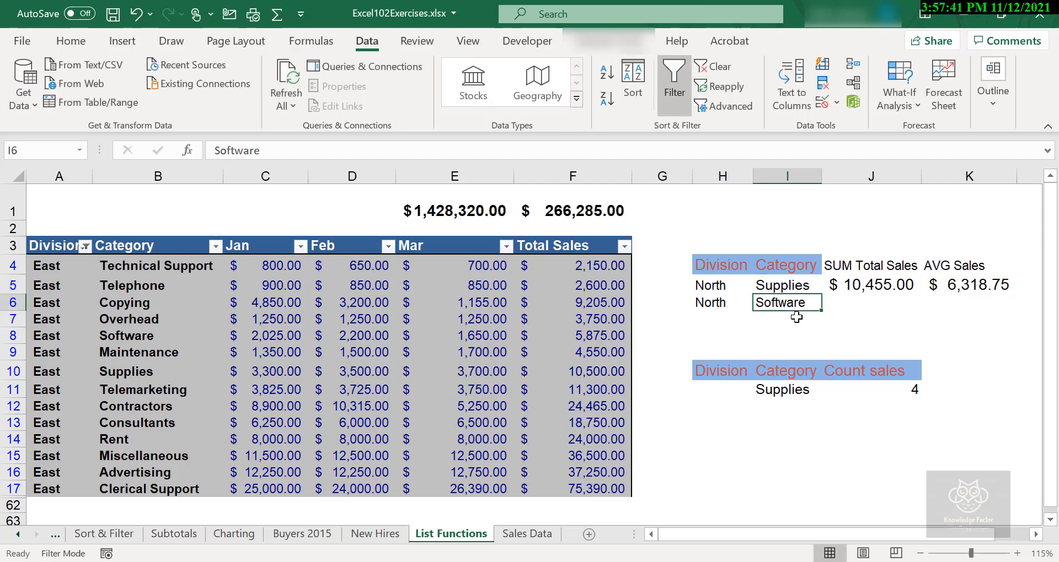
Misspell the Category criterion in I5 as "Supplis" to test the database functions.
left_click(806, 285)
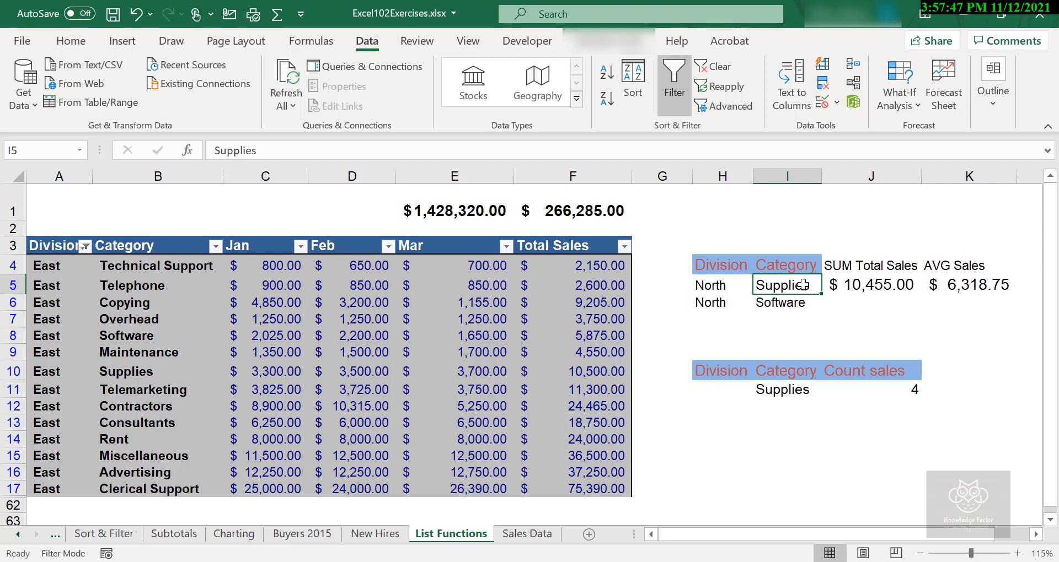
double_click(803, 285)
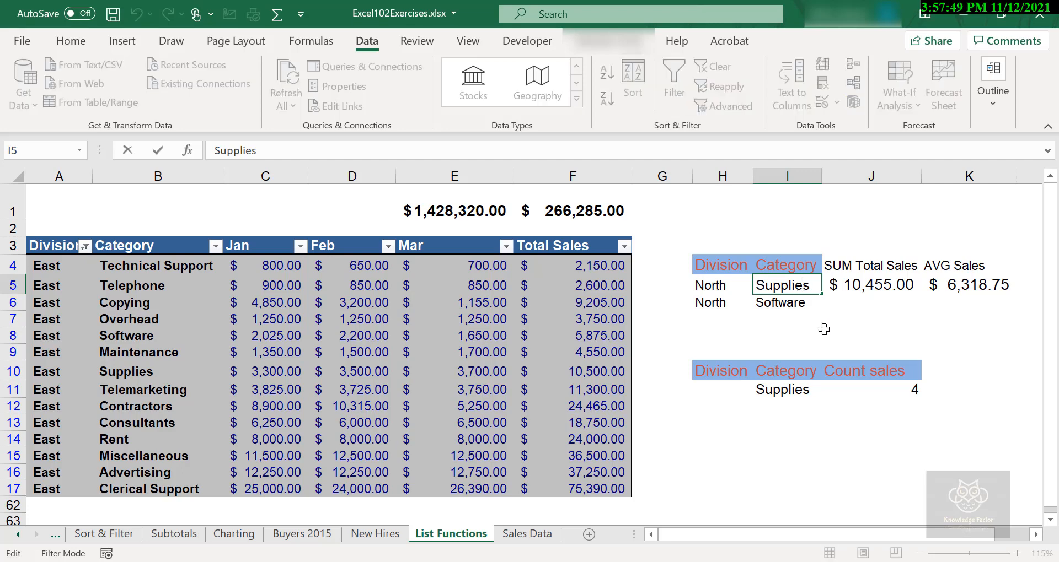
key("BackSpace")
key("Return")
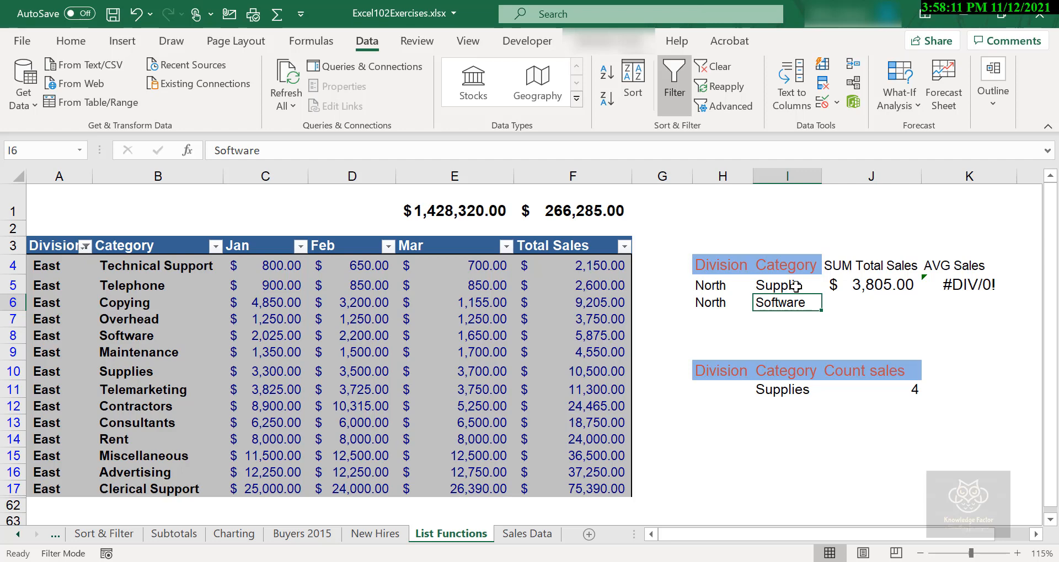
Correct the spelling of the Category criterion in I5 back to "Supplies".
left_click(795, 286)
double_click(795, 286)
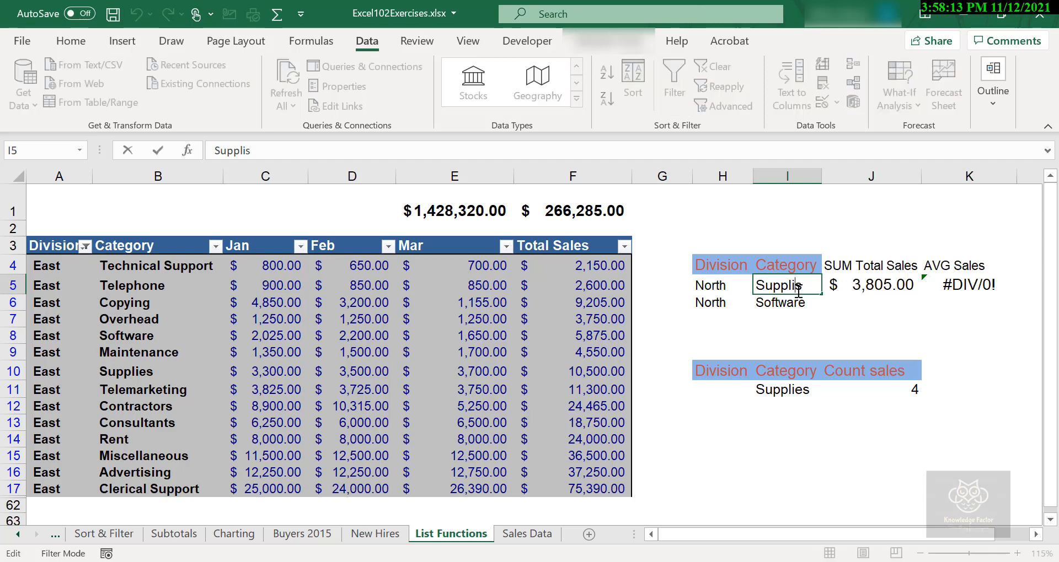
type("e")
key("Return")
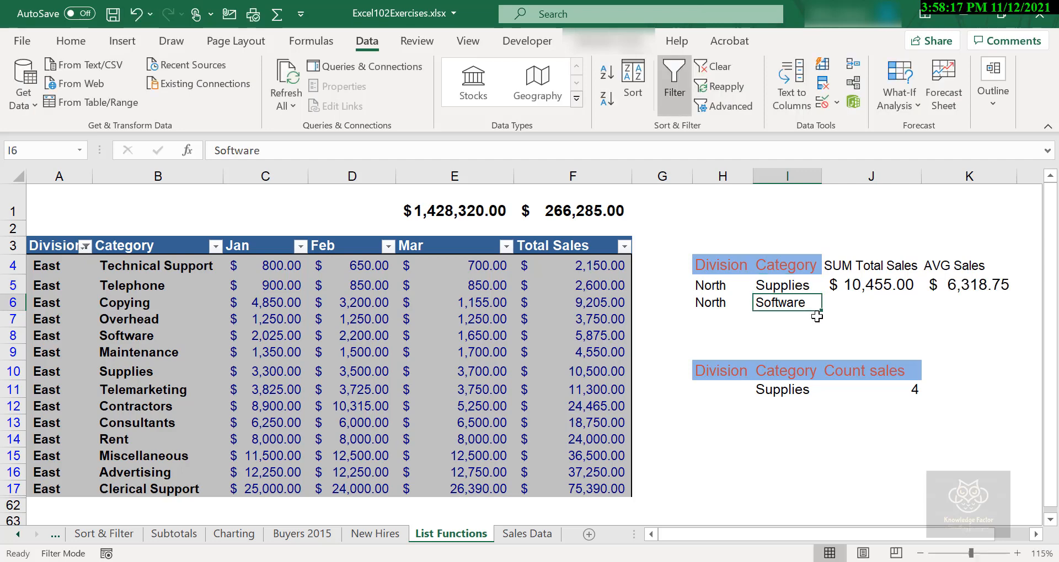
Try adding a trailing space after "Supplies" in the Category criterion cell I5.
left_click(811, 285)
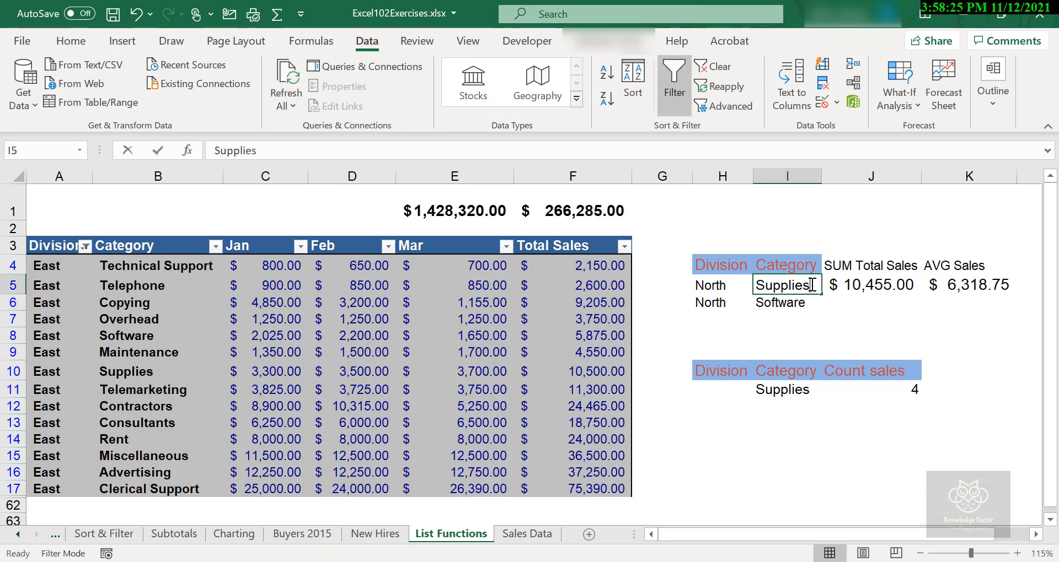
double_click(812, 285)
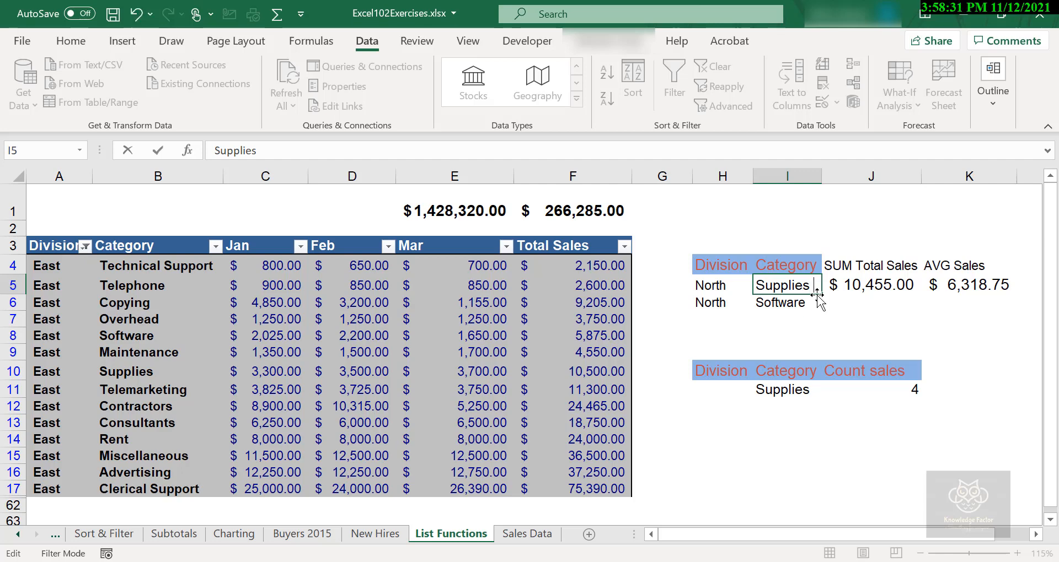
key("Return")
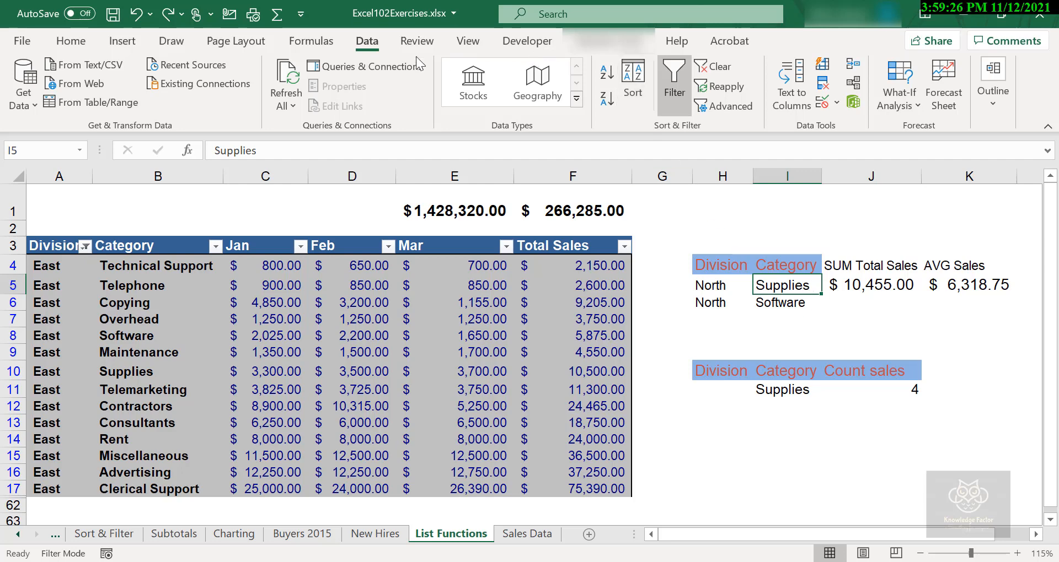
left_click(836, 102)
left_click(838, 125)
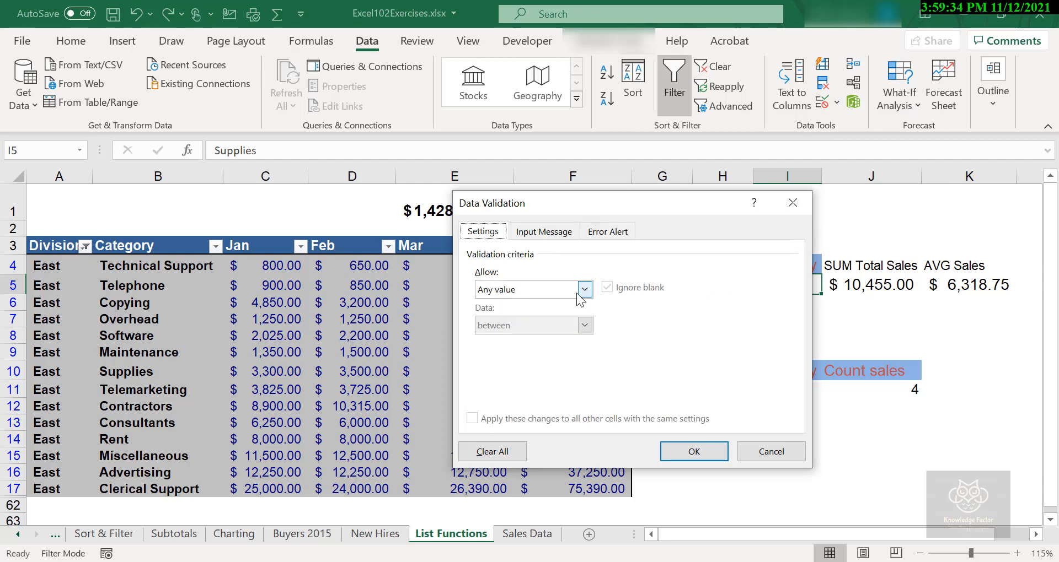
left_click(584, 289)
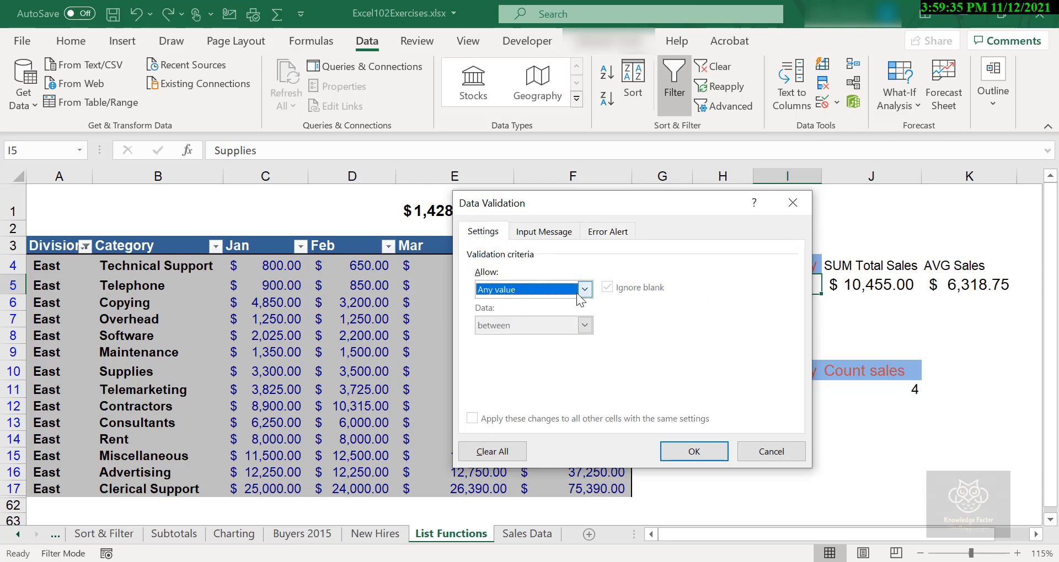
left_click(539, 337)
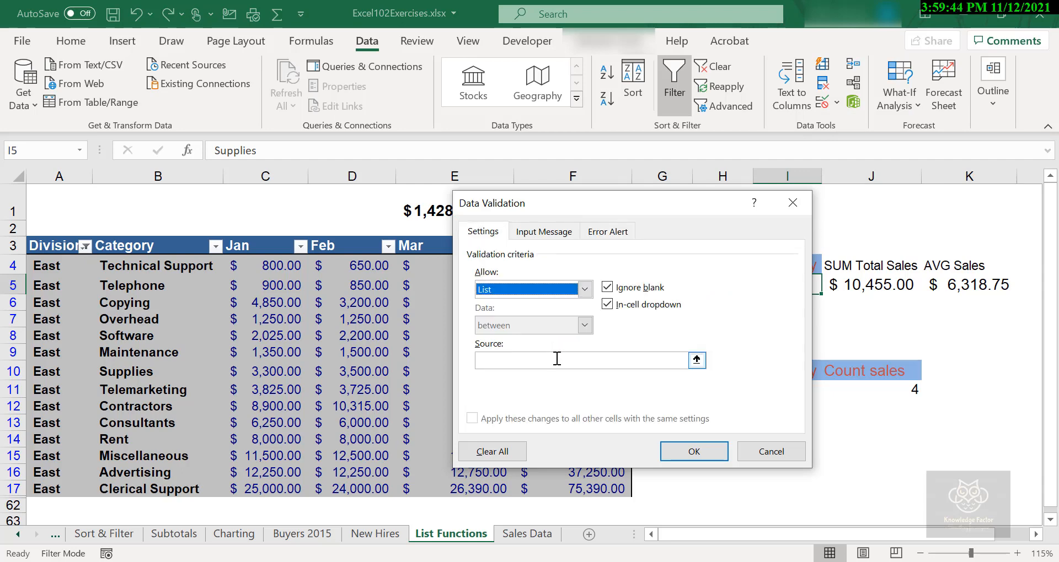
left_click(557, 359)
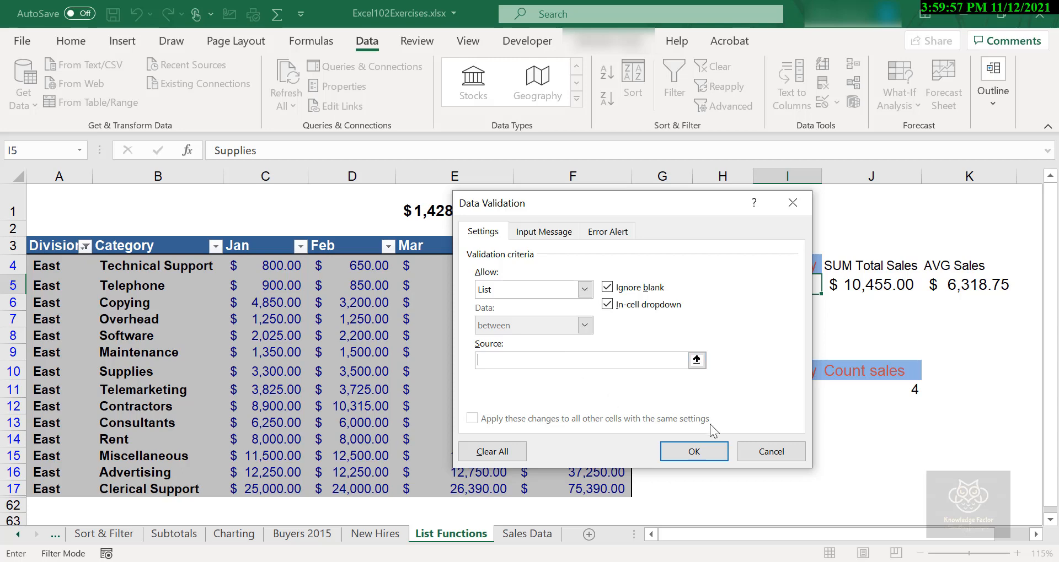
left_click(771, 452)
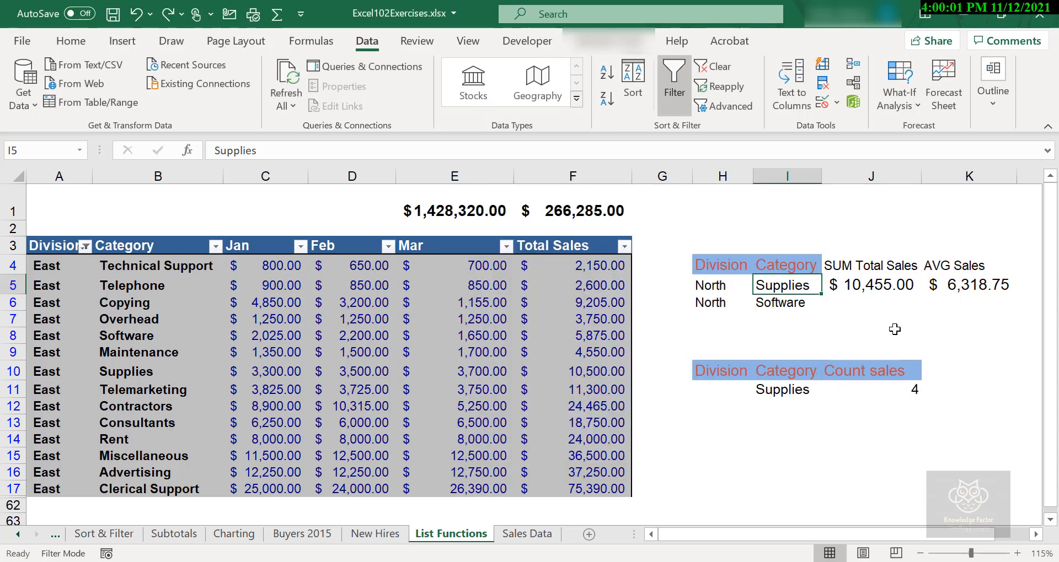
Start a category source list in empty column N by entering "Technical Support" in N2.
scroll(791, 534, "right", 3)
left_click(887, 247)
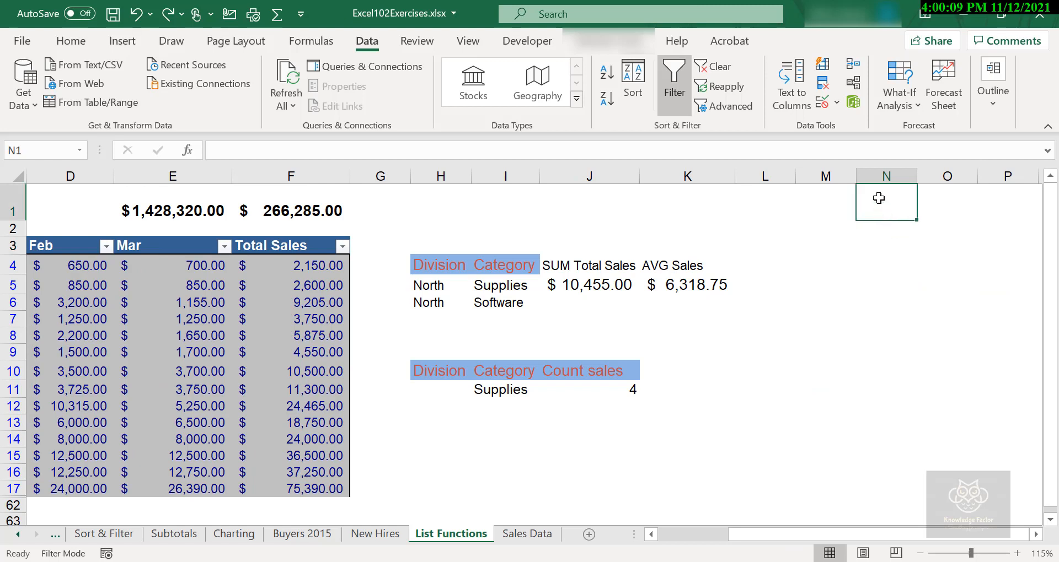
left_click(884, 235)
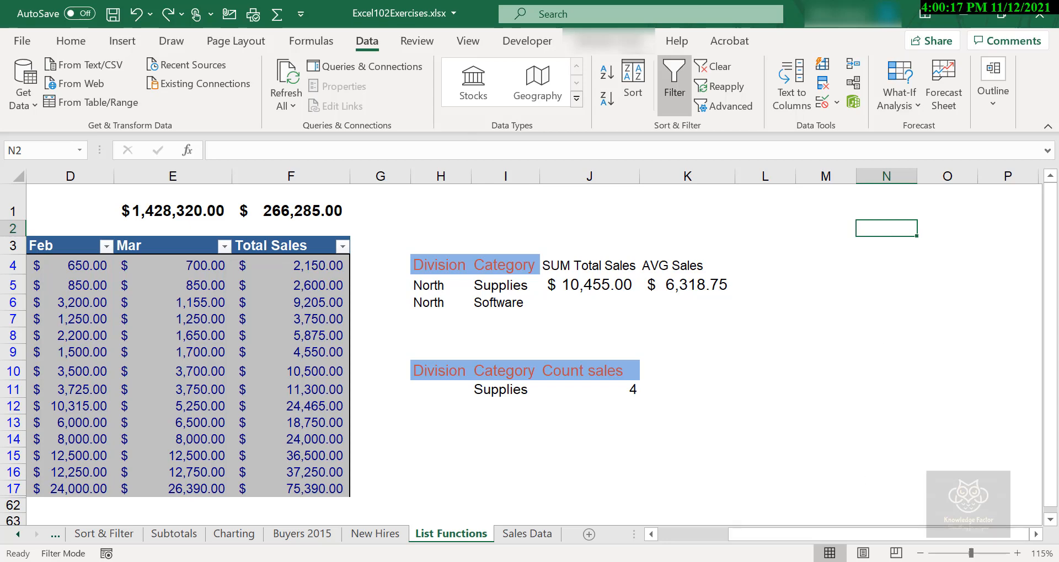
left_click(920, 553)
left_click(920, 553)
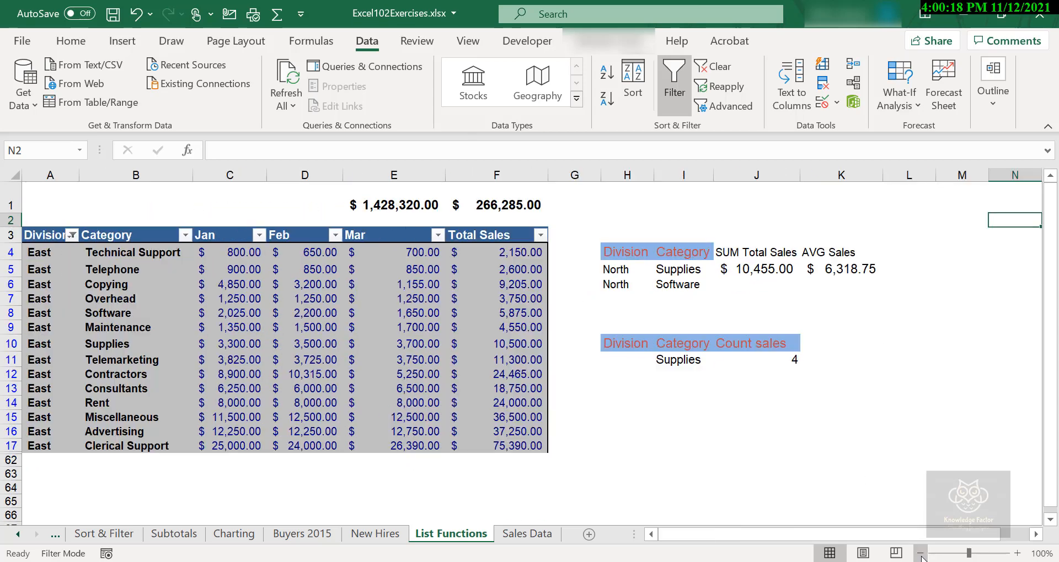
left_click(1031, 534)
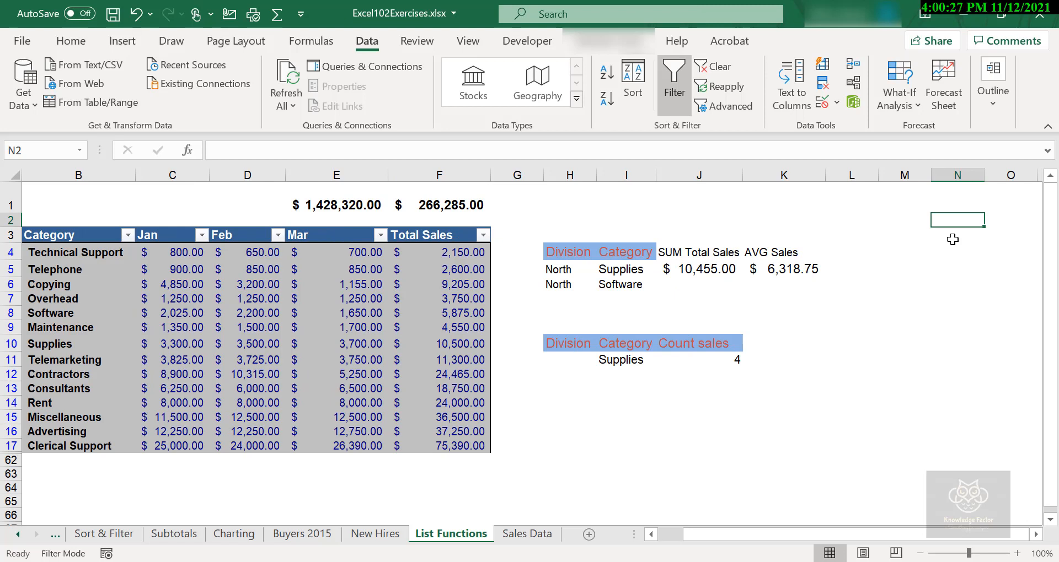
type("T")
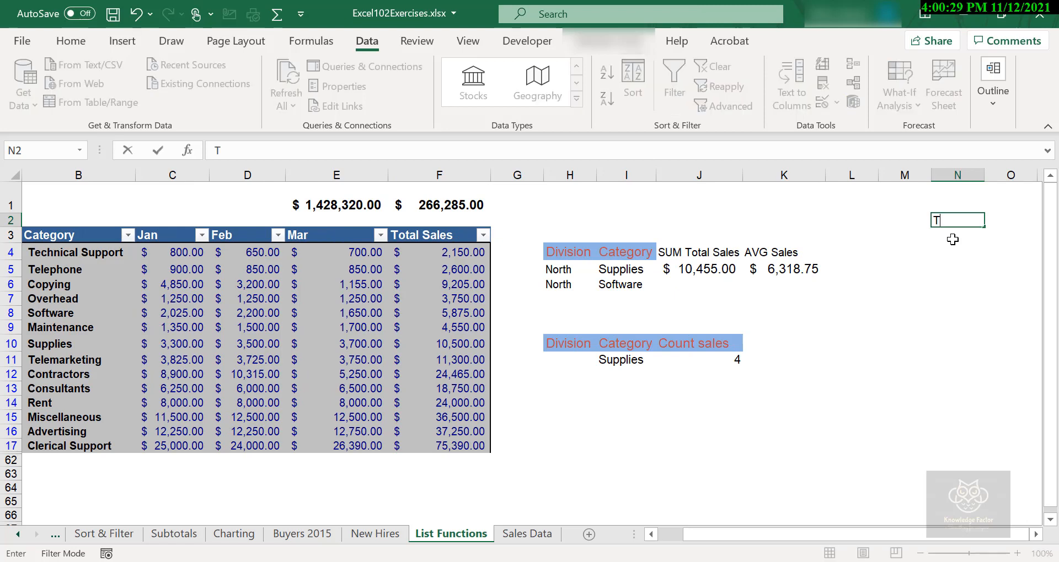
type("echni")
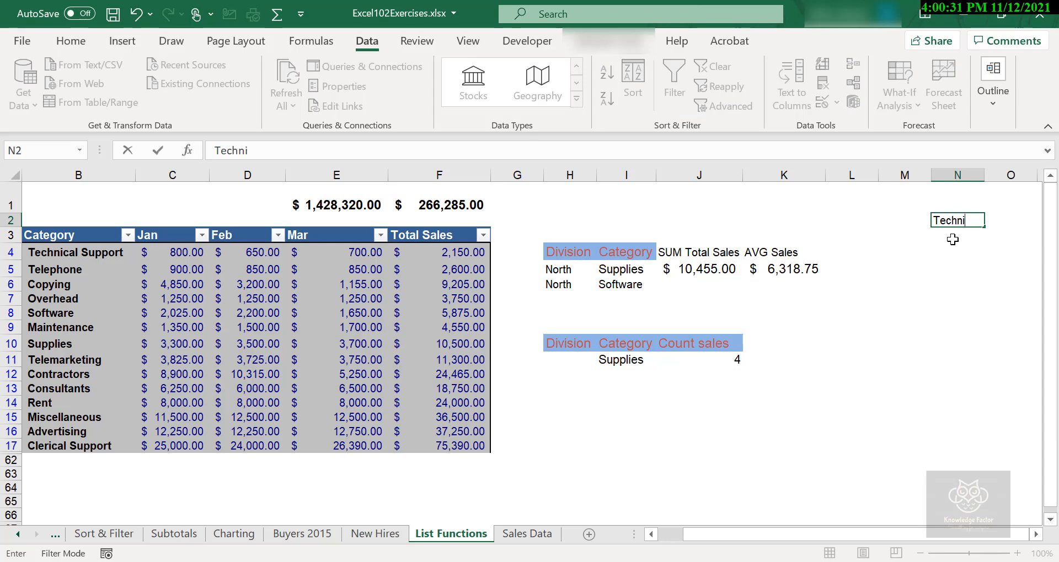
type("cal Support")
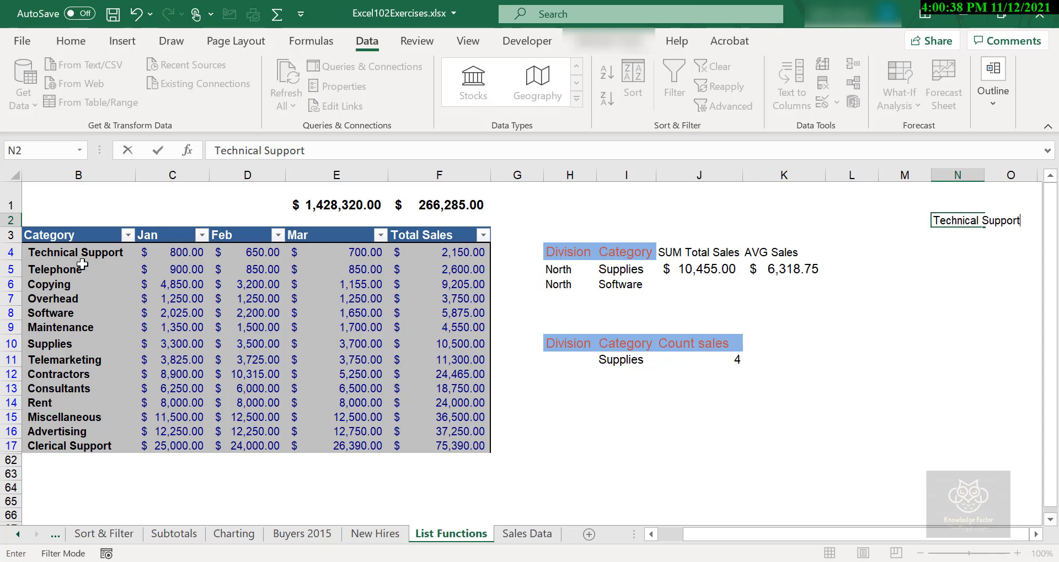
Continue the category source list with Telephone in N3, Copying in N4 and Overhead in N5.
left_click(979, 241)
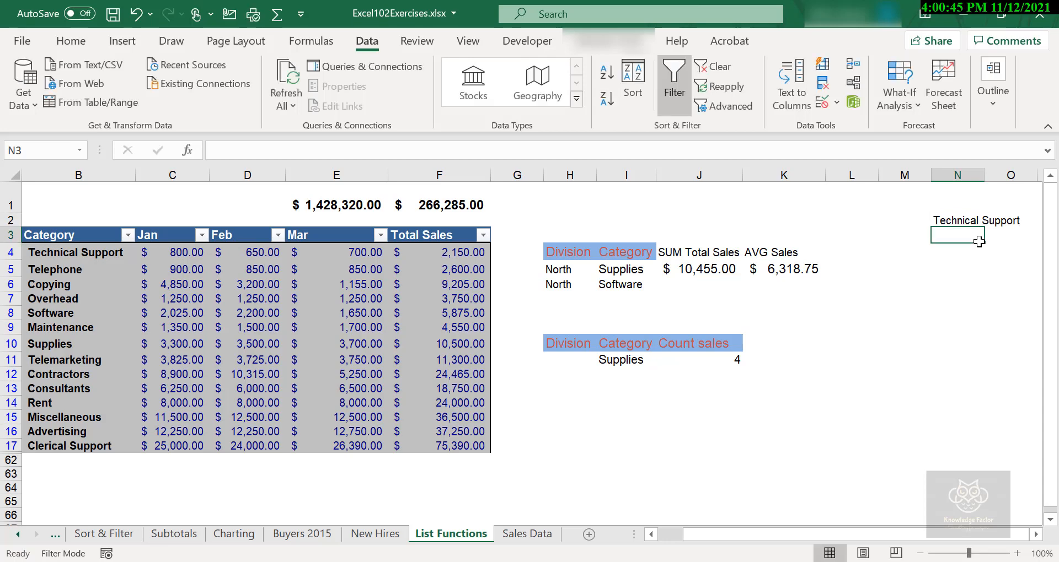
type("Te")
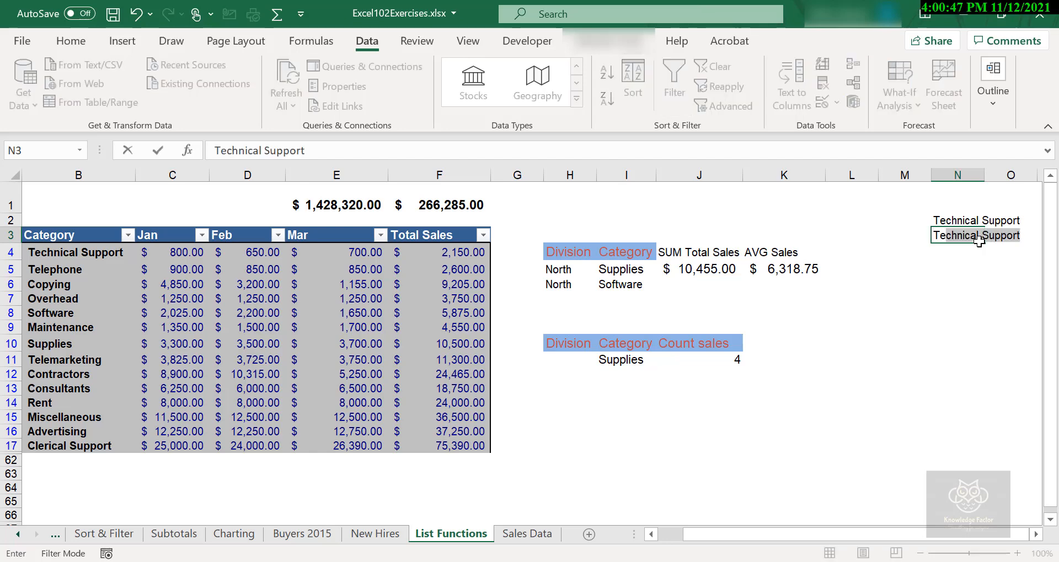
type("lephone")
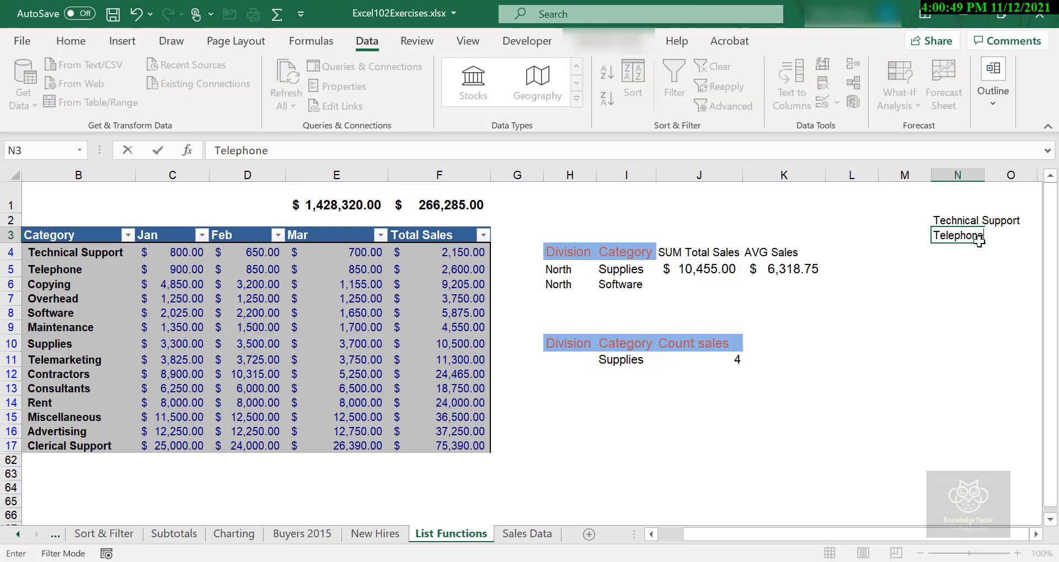
key("Return")
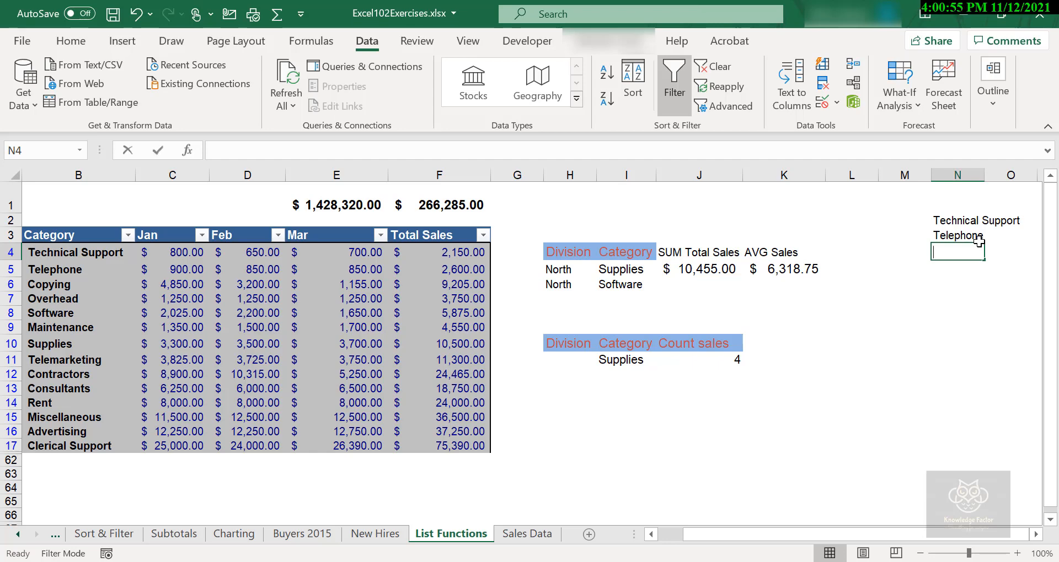
type("Copying")
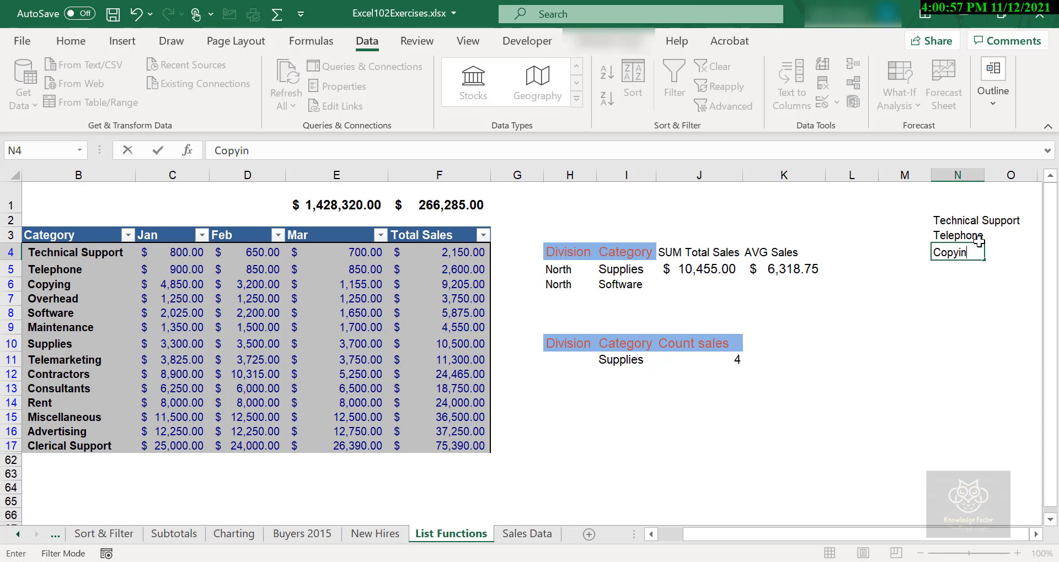
key("Return")
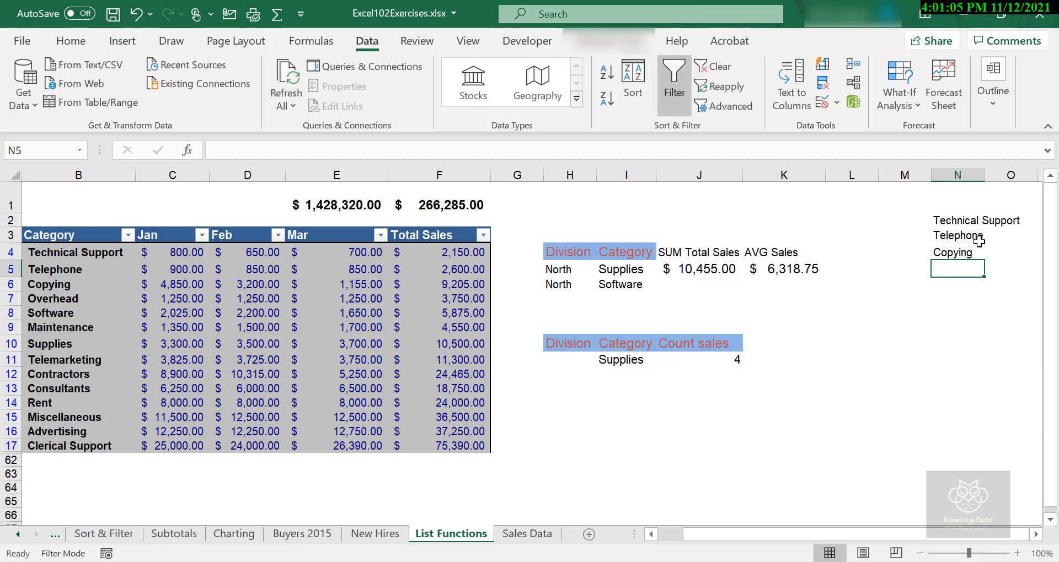
type("Overg")
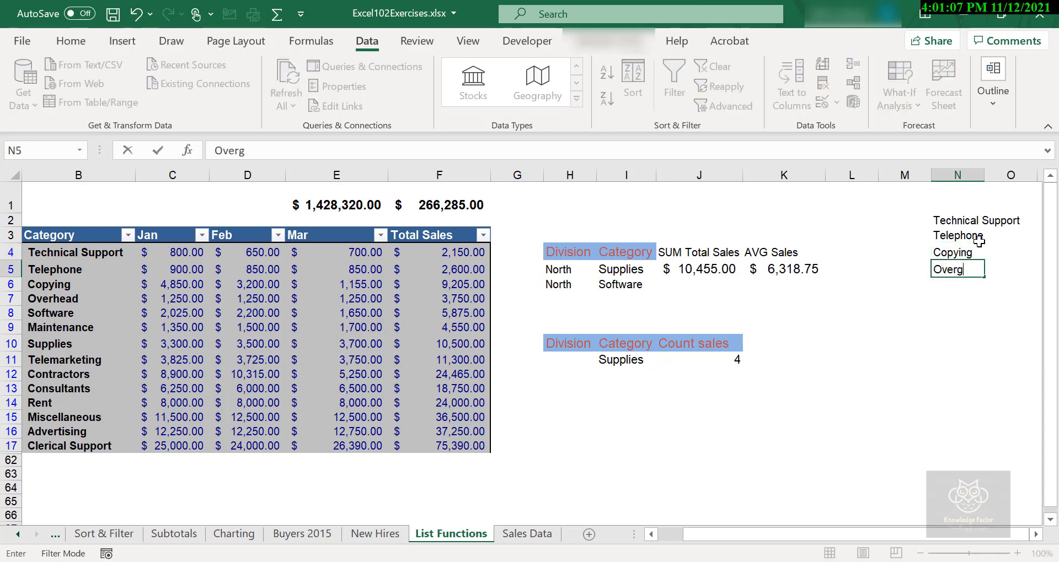
key("BackSpace")
type("head")
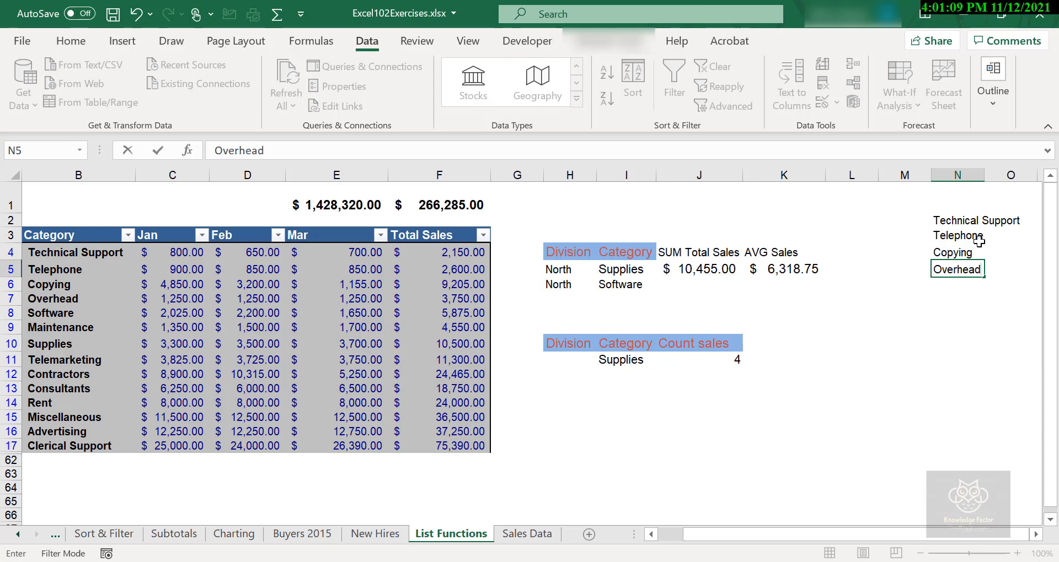
key("Return")
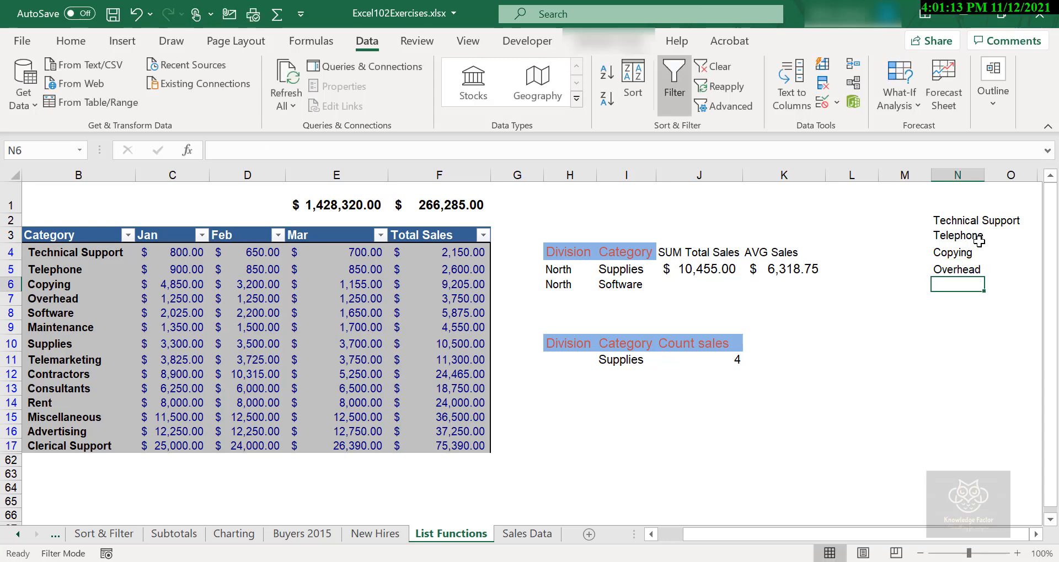
Complete the category source list in column N by entering "Software" in N6.
type("Soft")
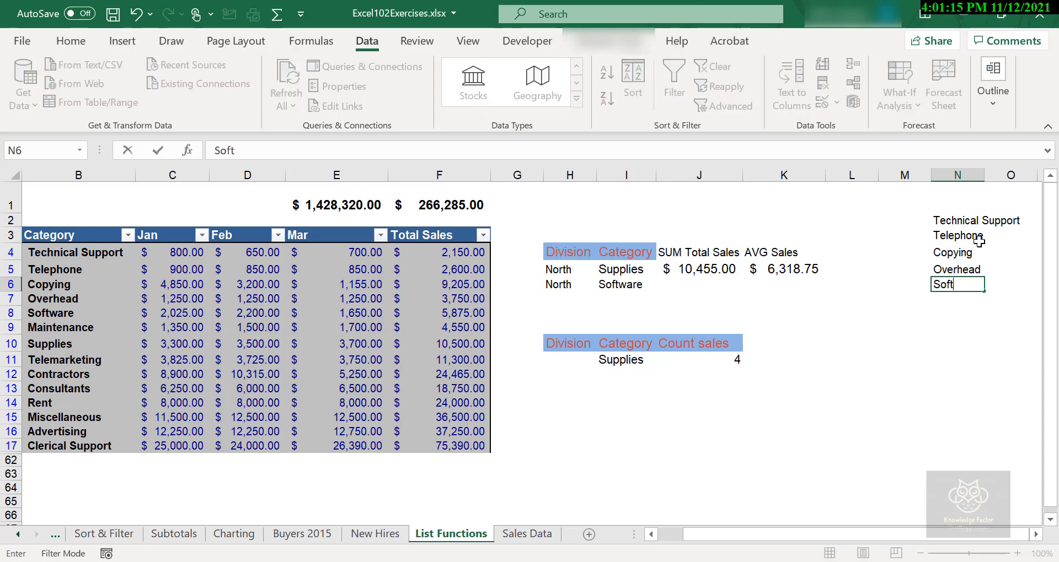
type("ware")
key("Return")
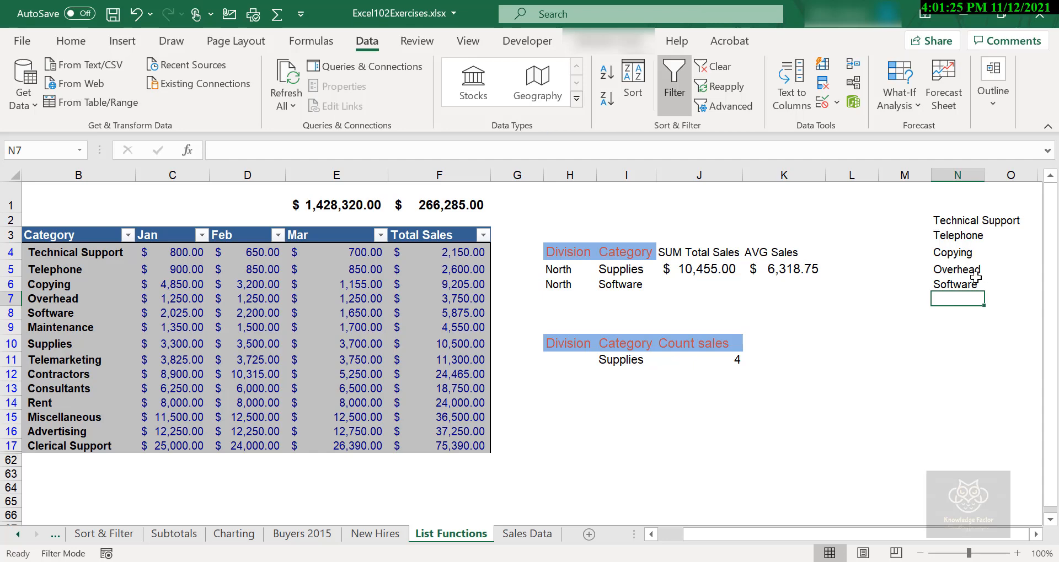
Apply data validation to the Category criterion cell I5, allowing a List with the source =$N$2:$N$6.
left_click(618, 269)
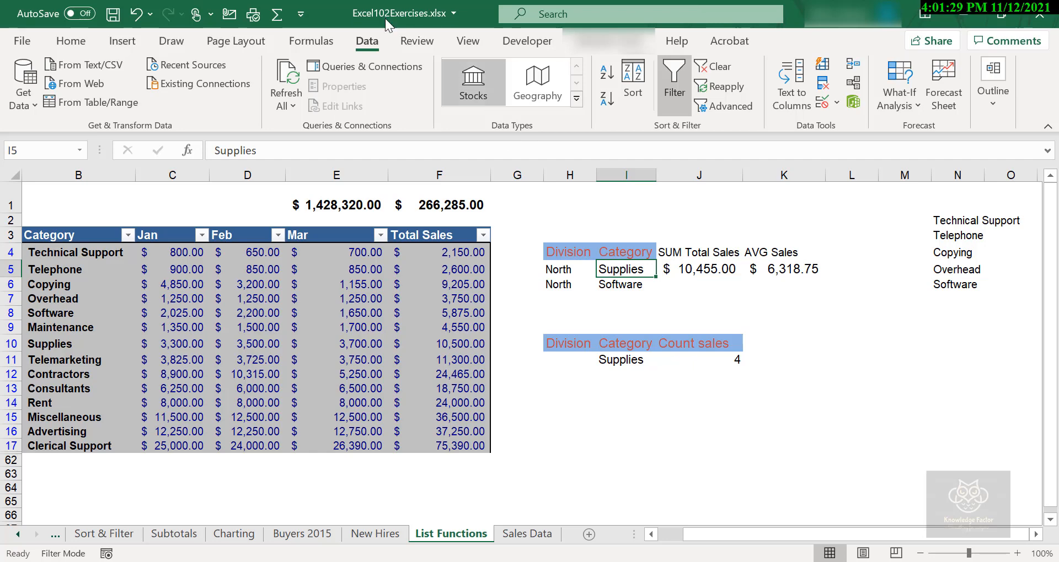
left_click(836, 104)
left_click(830, 125)
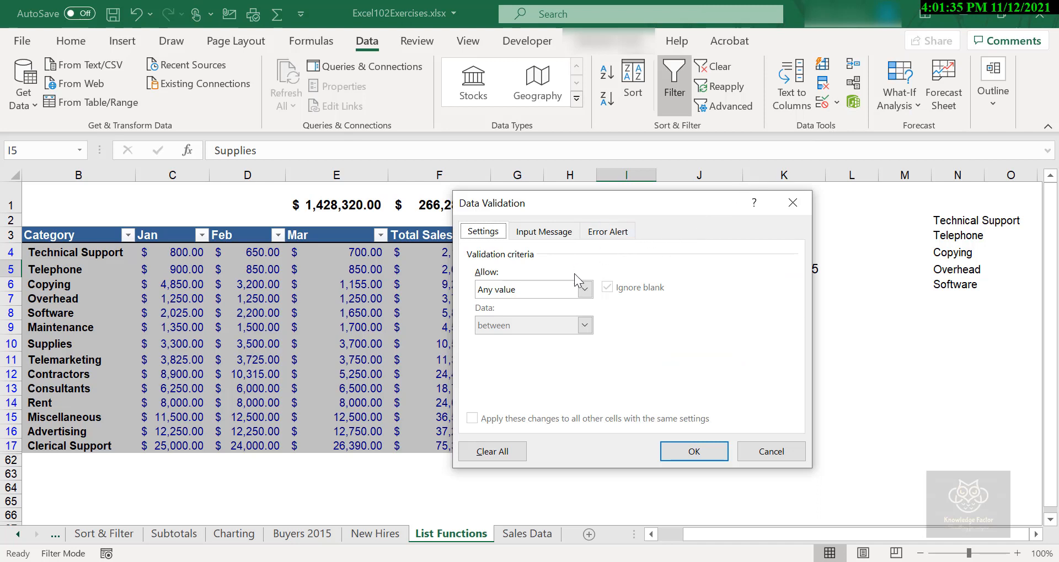
left_click(585, 290)
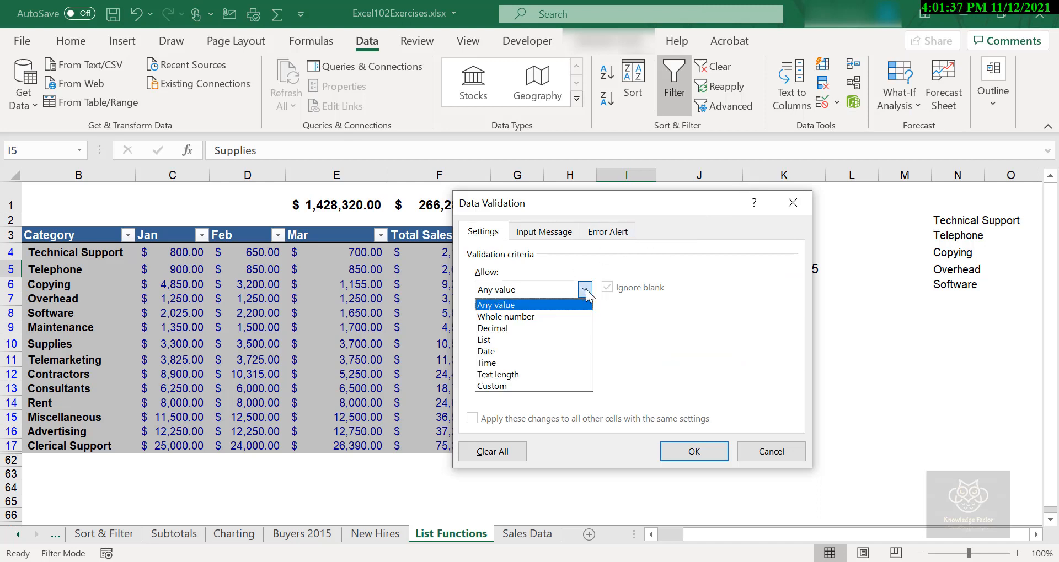
left_click(560, 339)
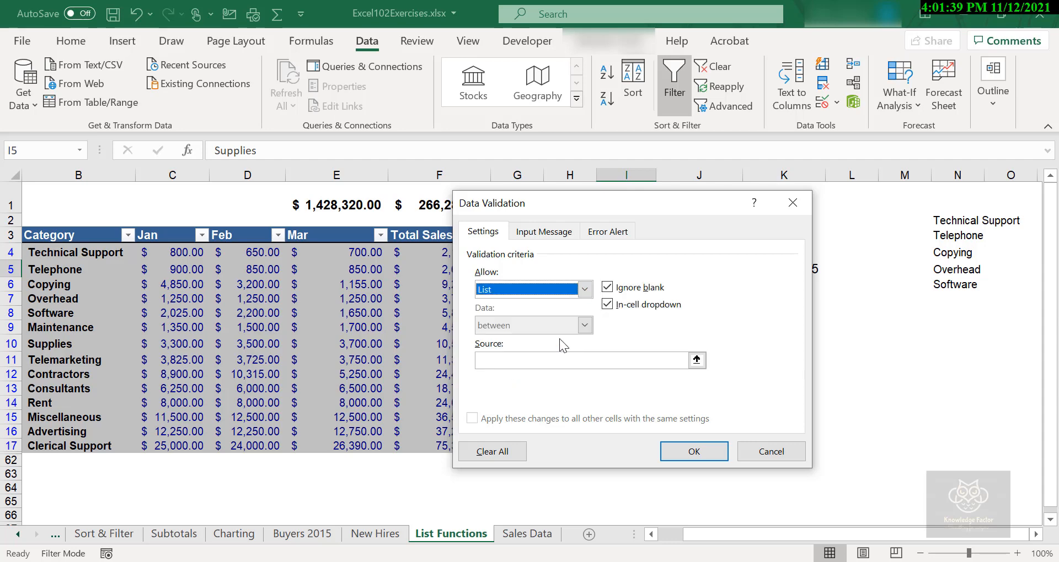
left_click(565, 359)
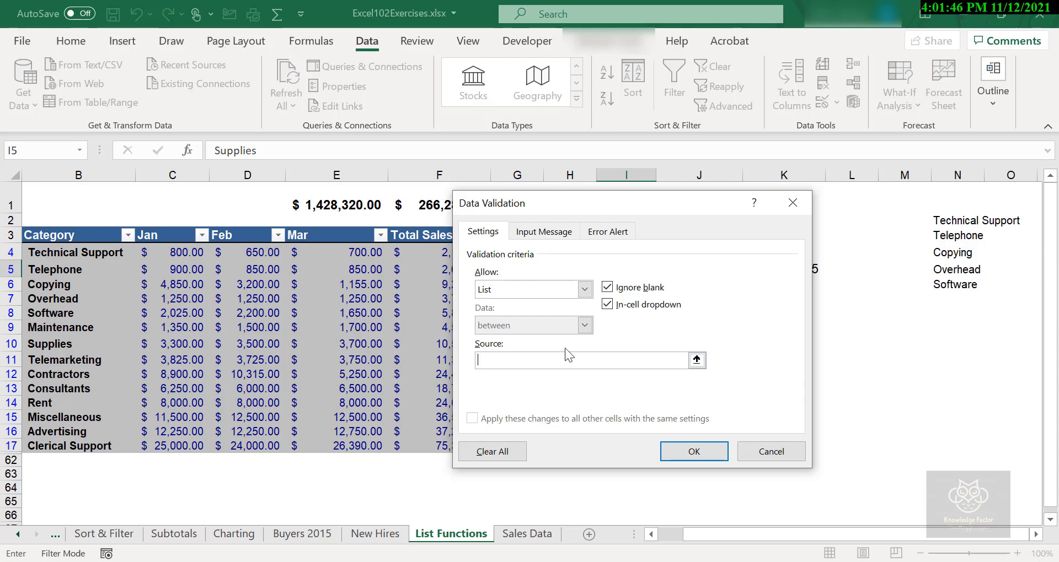
left_click_drag(956, 220, 957, 285)
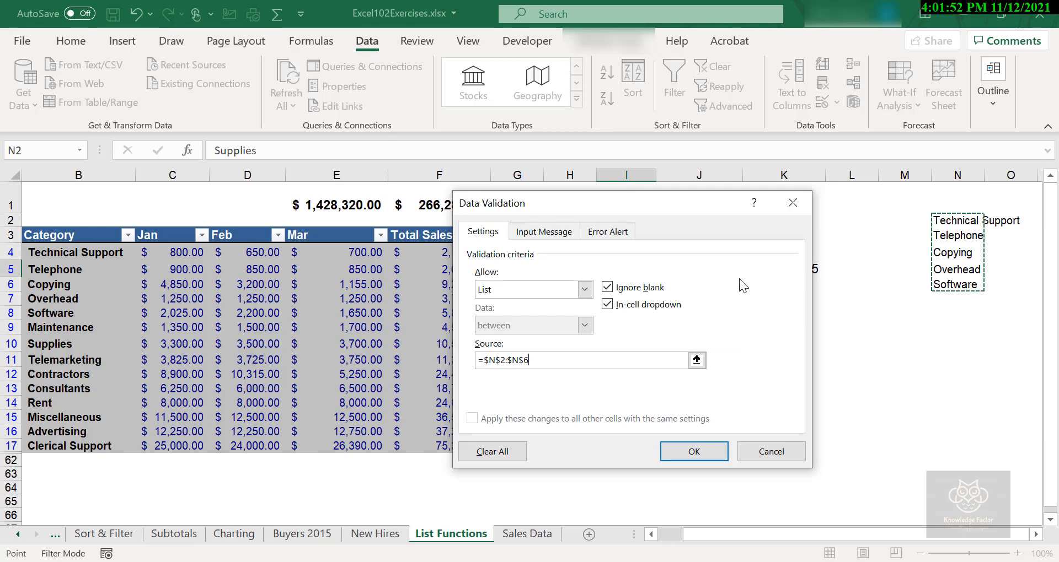
left_click(693, 451)
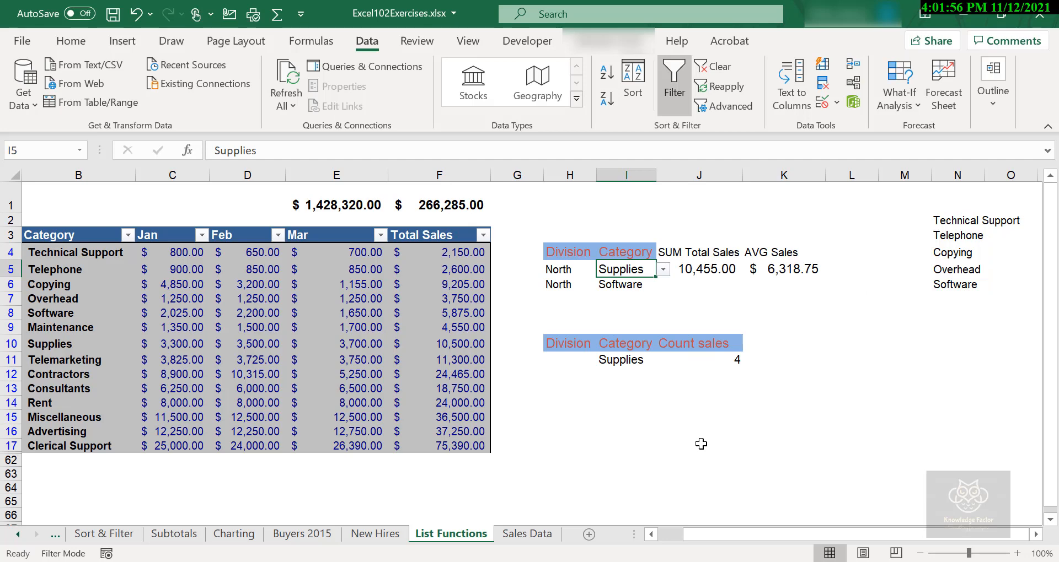
Test the dropdown in I5 by choosing Copying, Overhead and finally Telephone as the Category criterion.
left_click(666, 270)
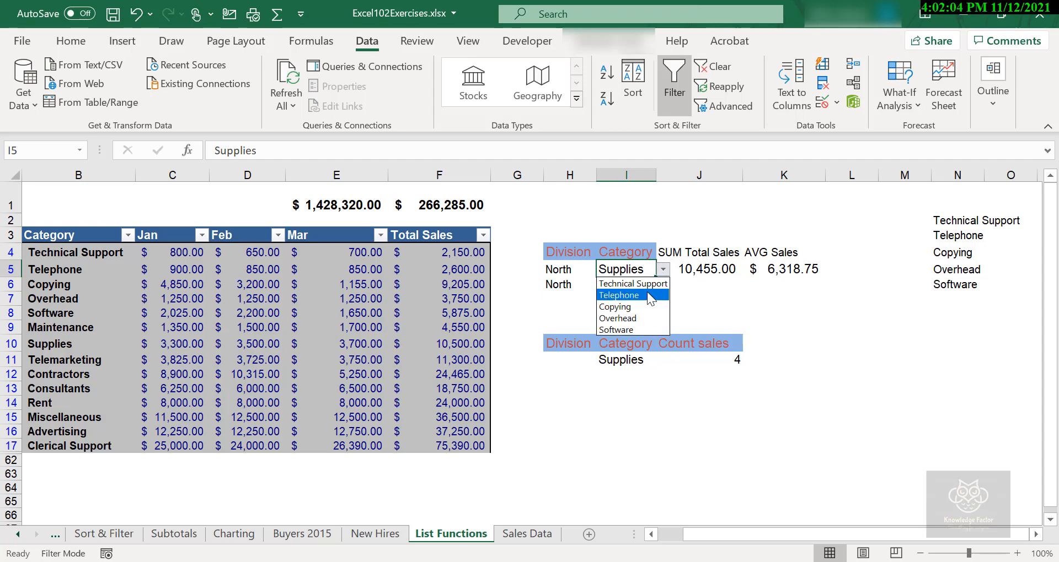
key("Escape")
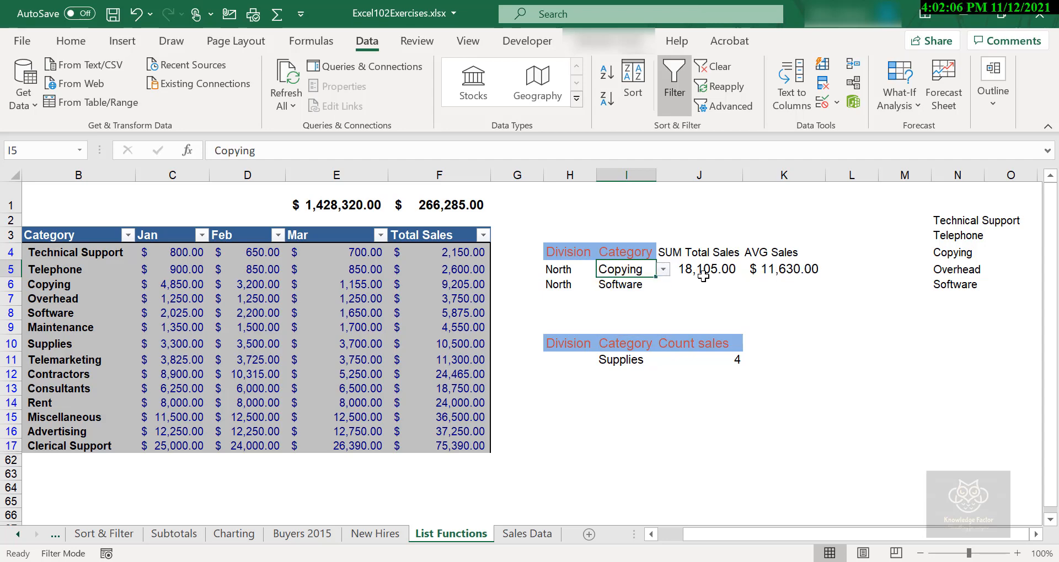
left_click(663, 270)
left_click(644, 320)
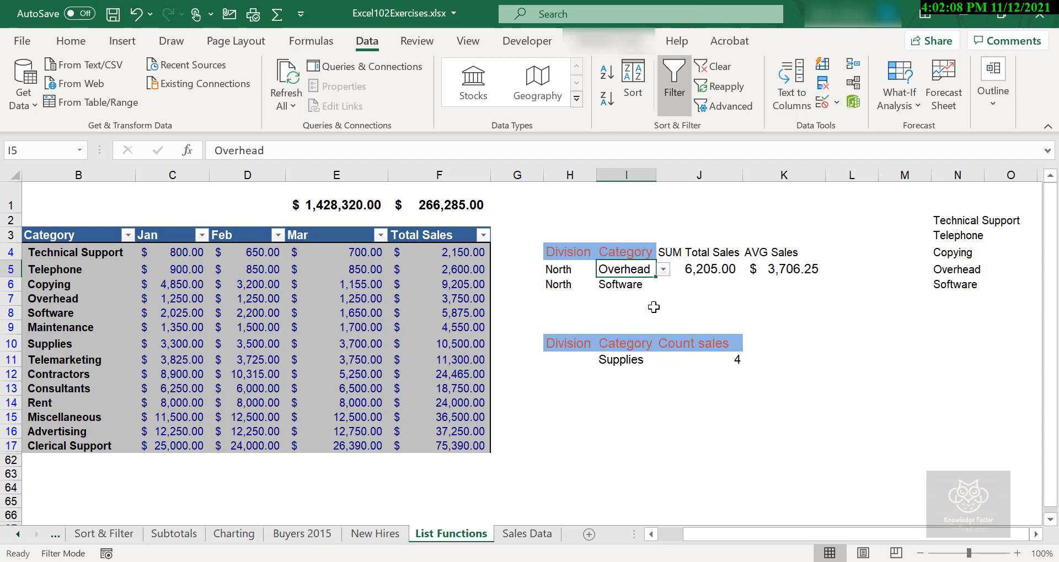
left_click(663, 270)
left_click(646, 295)
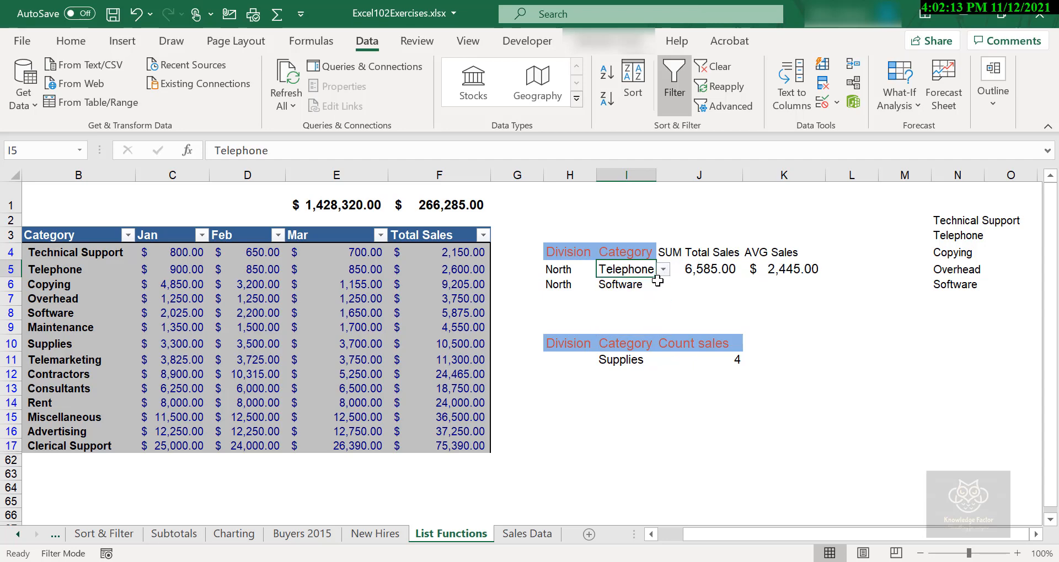